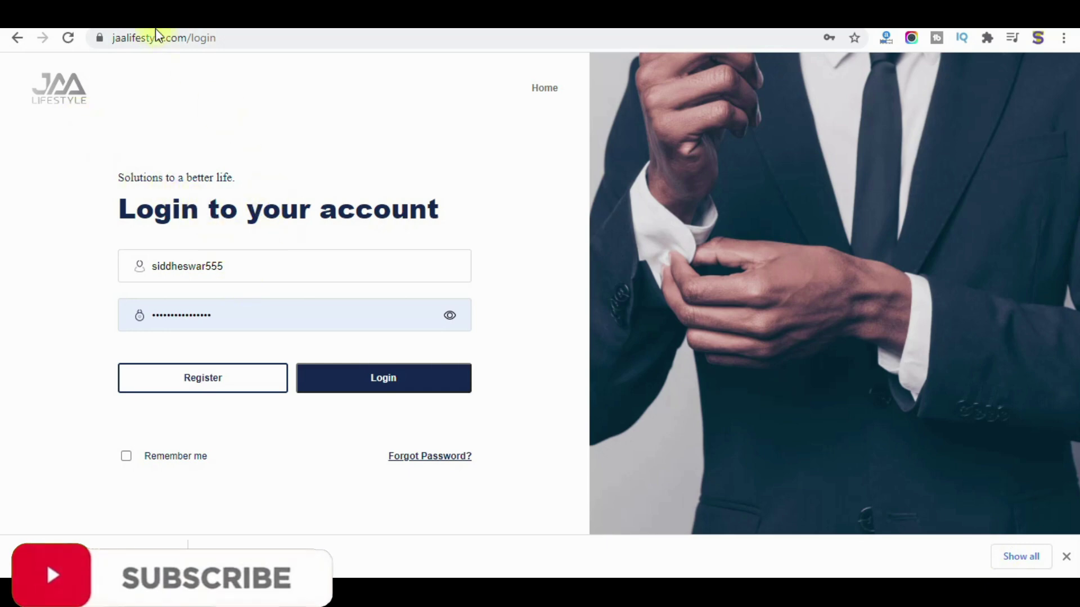
# Replace the saved password on the login form by pasting the account password, and log in
pyautogui.click(231, 321)
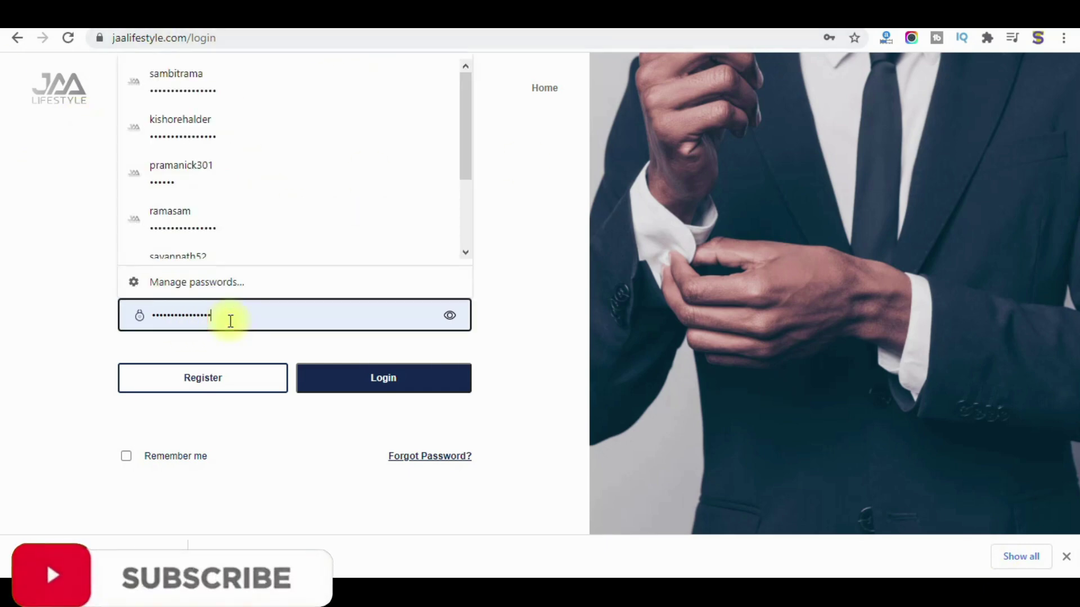
pyautogui.moveTo(229, 318); pyautogui.dragTo(140, 325)
pyautogui.hotkey('ctrl', 'v')
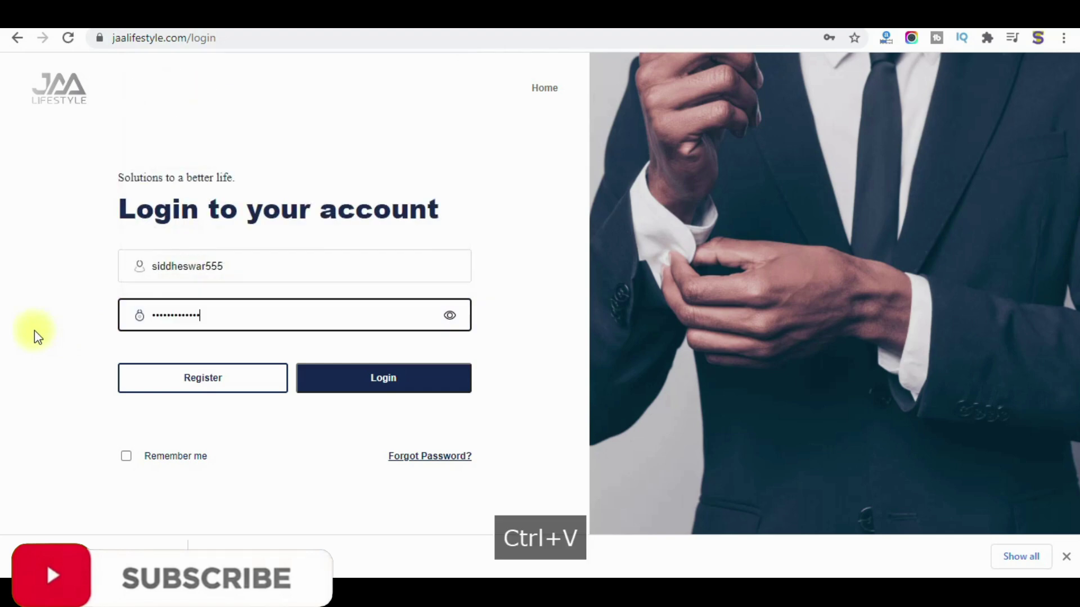
pyautogui.click(375, 378)
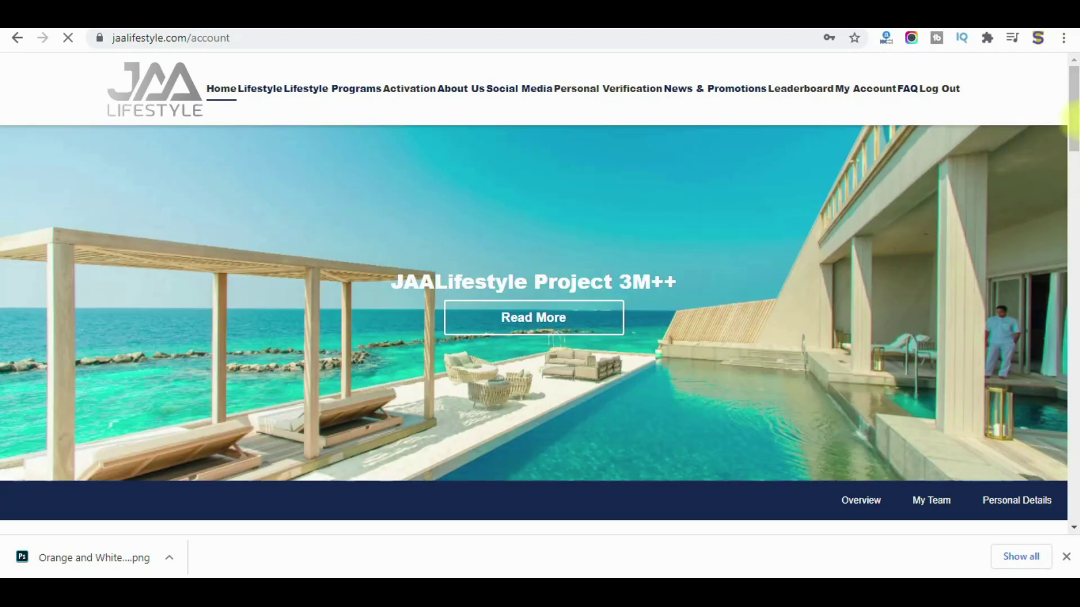
# Decline saving the login password in the browser and open the account Overview
pyautogui.moveTo(1073, 119); pyautogui.dragTo(1050, 164)
pyautogui.click(820, 267)
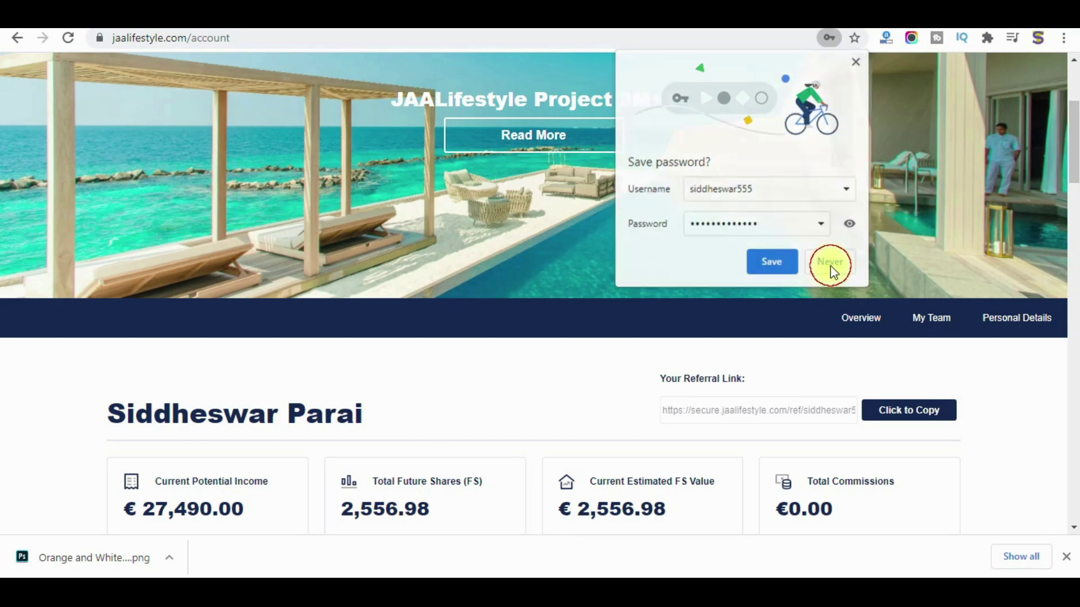
pyautogui.click(872, 316)
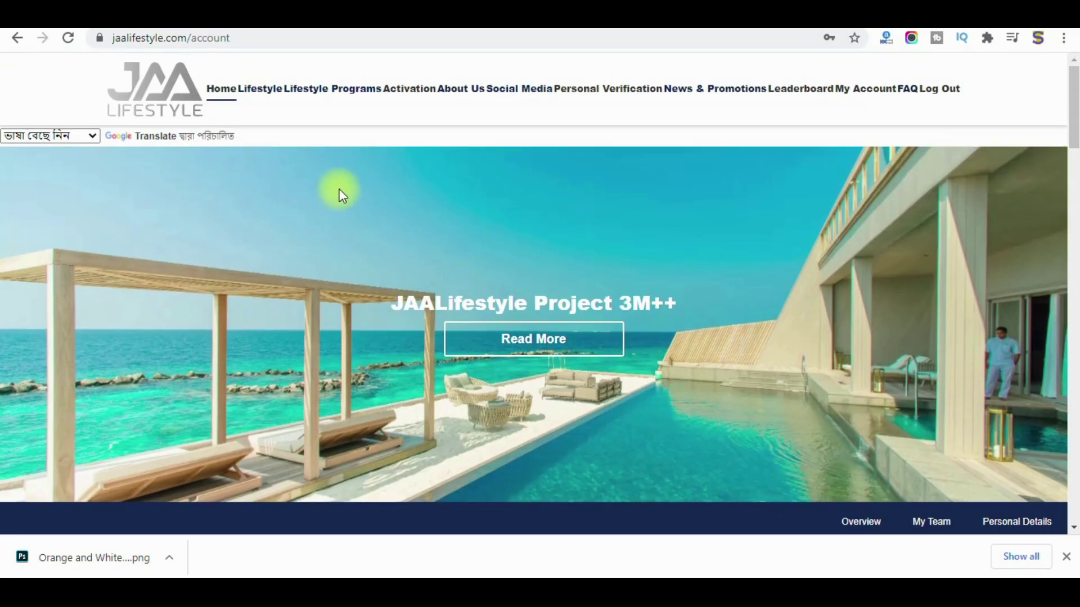
# Enlarge the page and look through the site's navigation entries from Lifestyle Programs down to Logout, then close the list
pyautogui.hotkey('ctrl', '+')
pyautogui.hotkey('ctrl', '+')
pyautogui.hotkey('ctrl', '+')
pyautogui.hotkey('ctrl', '+')
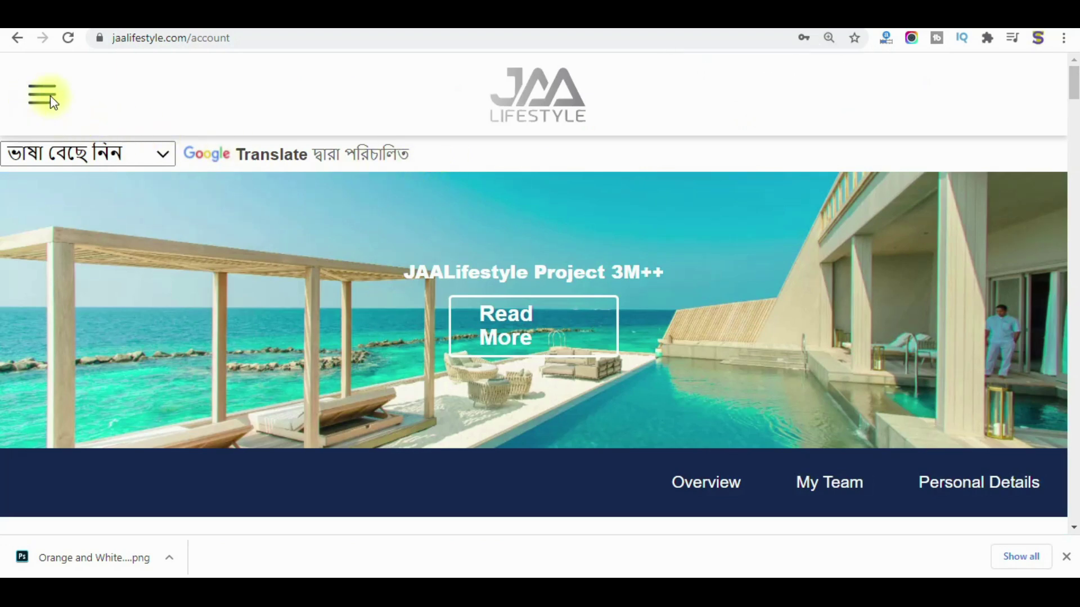
pyautogui.click(45, 94)
pyautogui.scroll(-2, 561, 279)
pyautogui.scroll(-3, 564, 279)
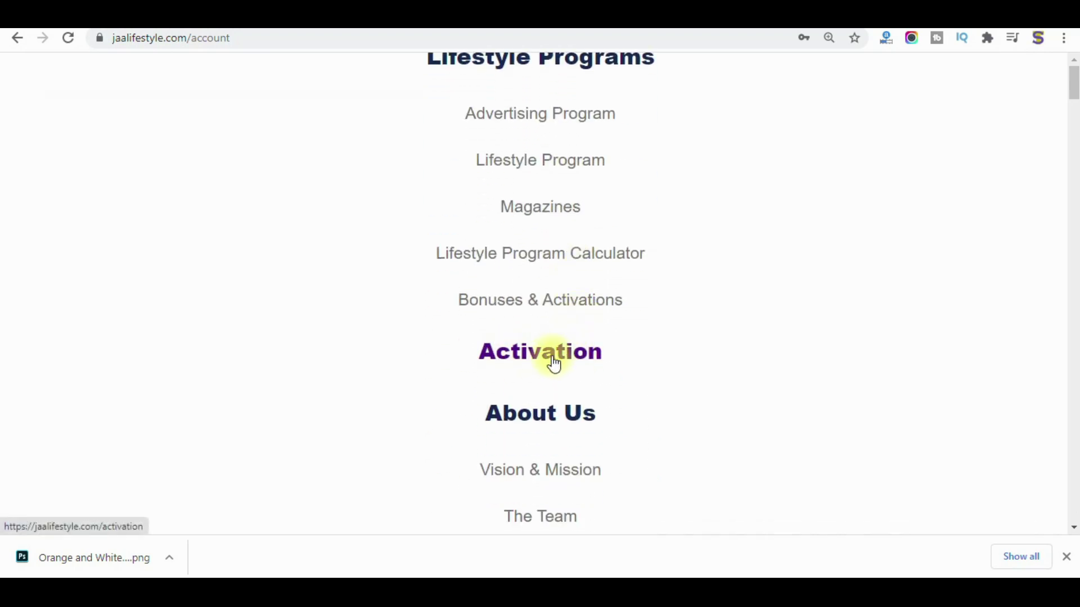
pyautogui.hotkey('ctrl', '-')
pyautogui.hotkey('ctrl', '-')
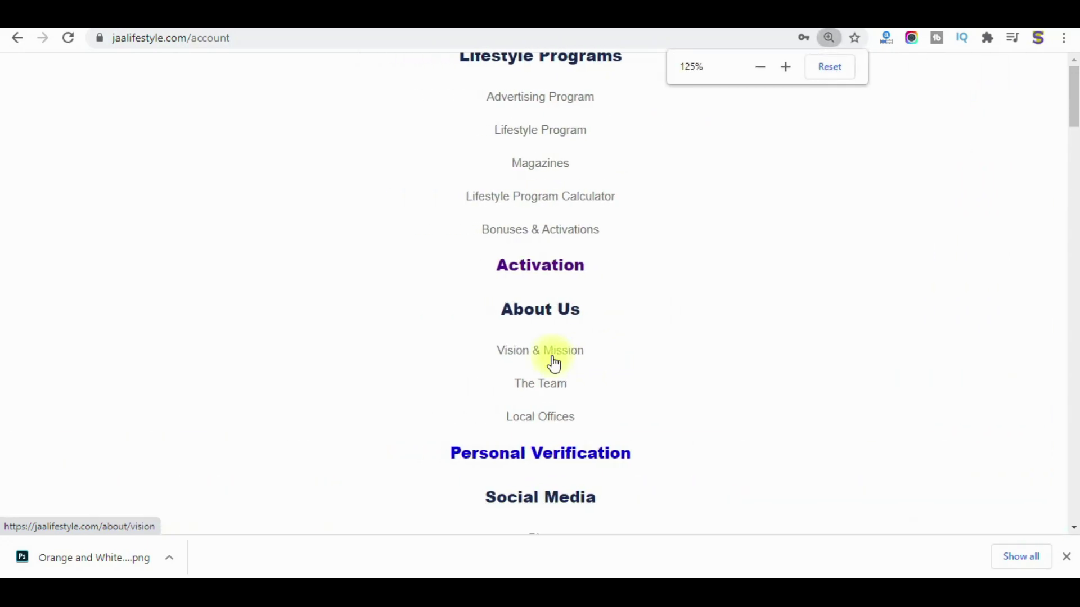
pyautogui.scroll(-7, 557, 388)
pyautogui.scroll(-3, 538, 419)
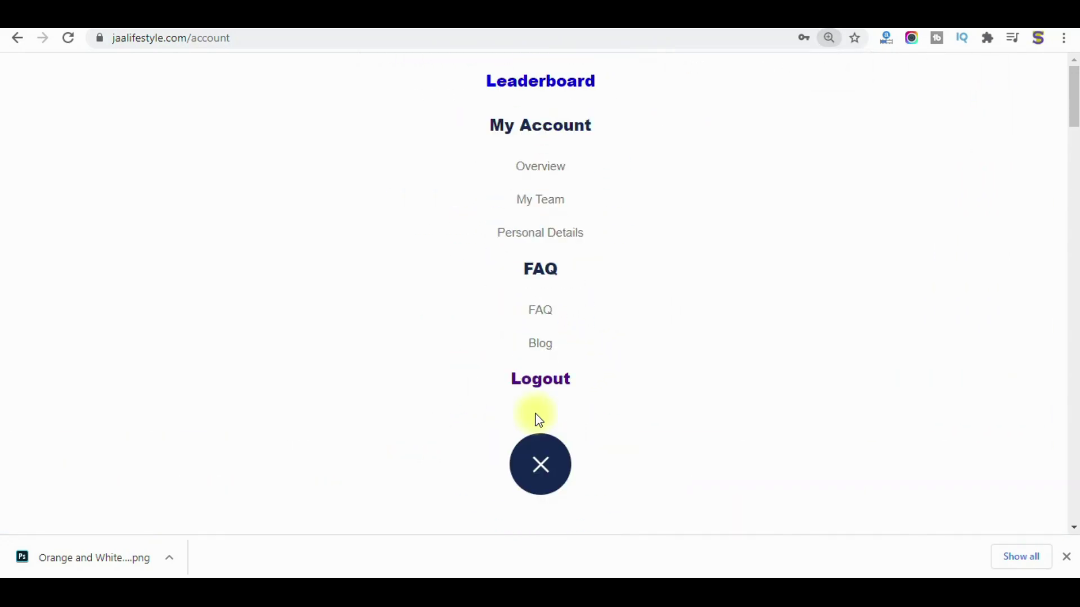
pyautogui.click(543, 462)
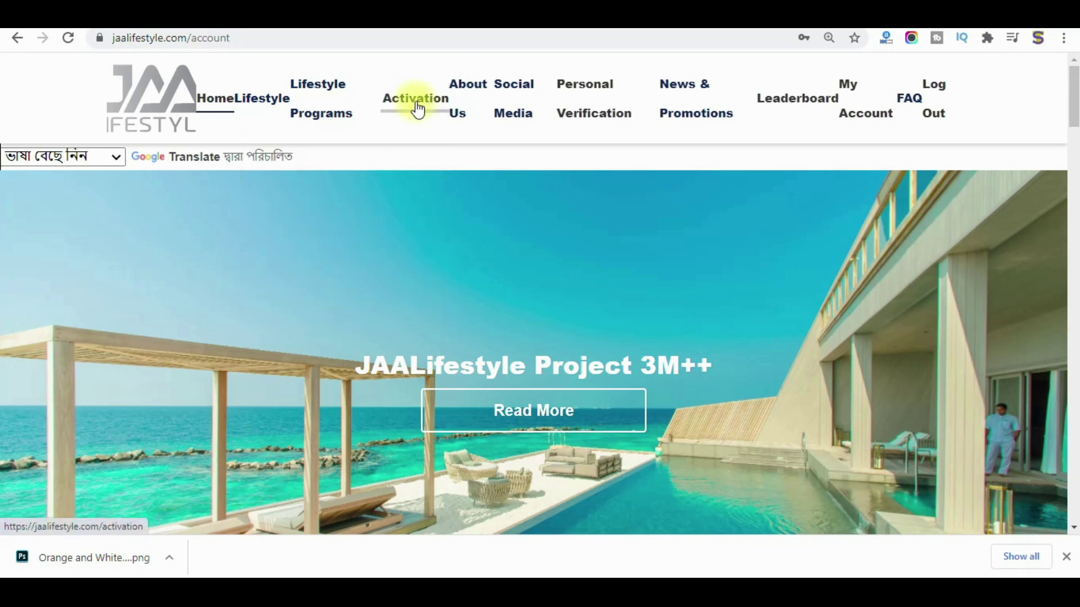
# Restore the normal page zoom, go to the Activation packages and start buying ADV Program Sponsorship 25
pyautogui.hotkey('ctrl', '-')
pyautogui.hotkey('ctrl', '-')
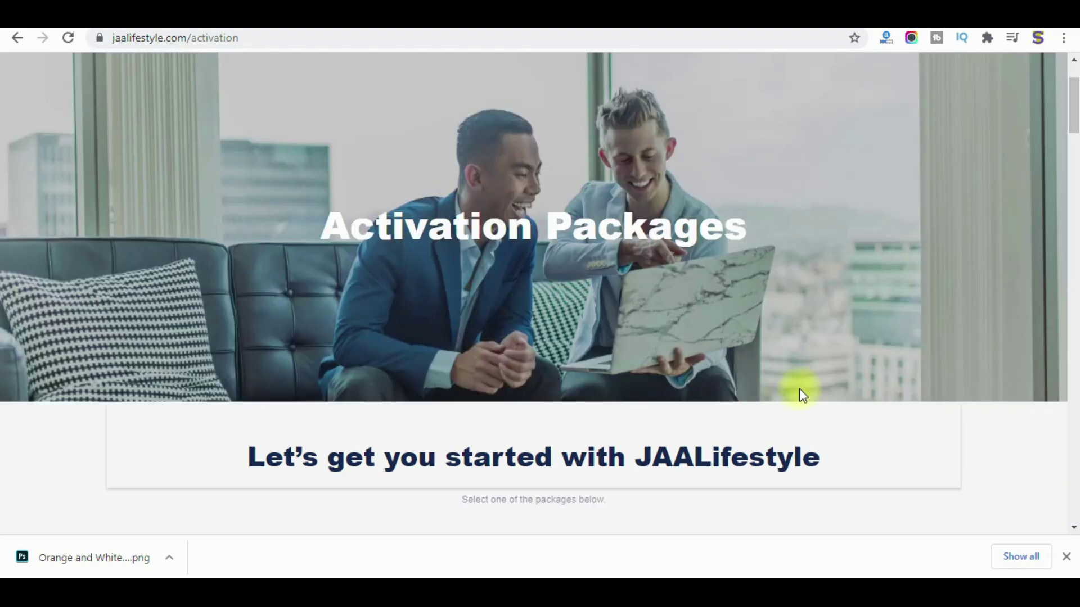
pyautogui.scroll(-10, 596, 340)
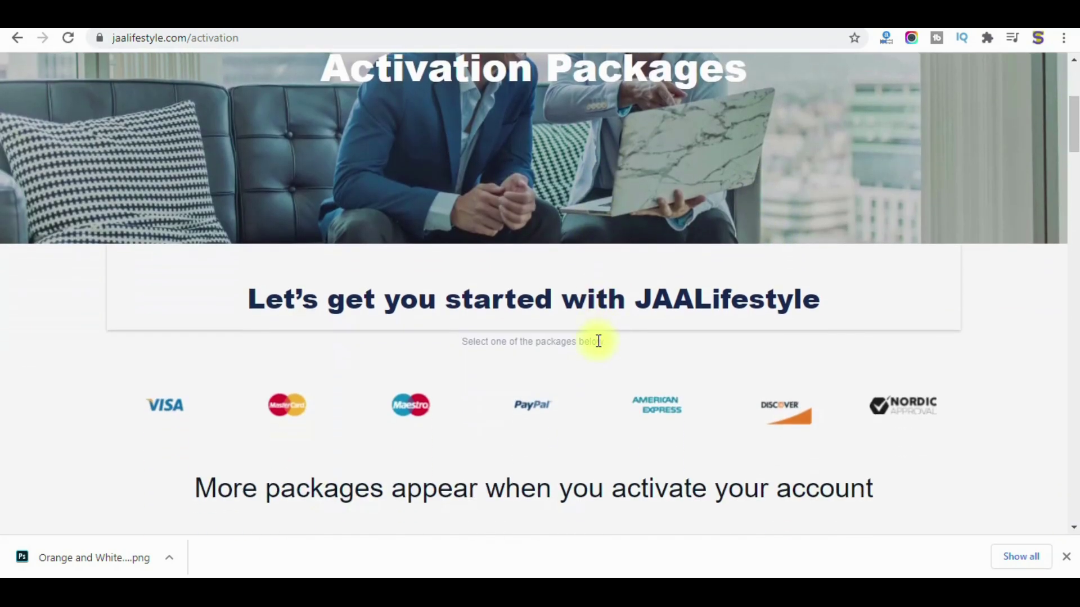
pyautogui.scroll(-14, 620, 313)
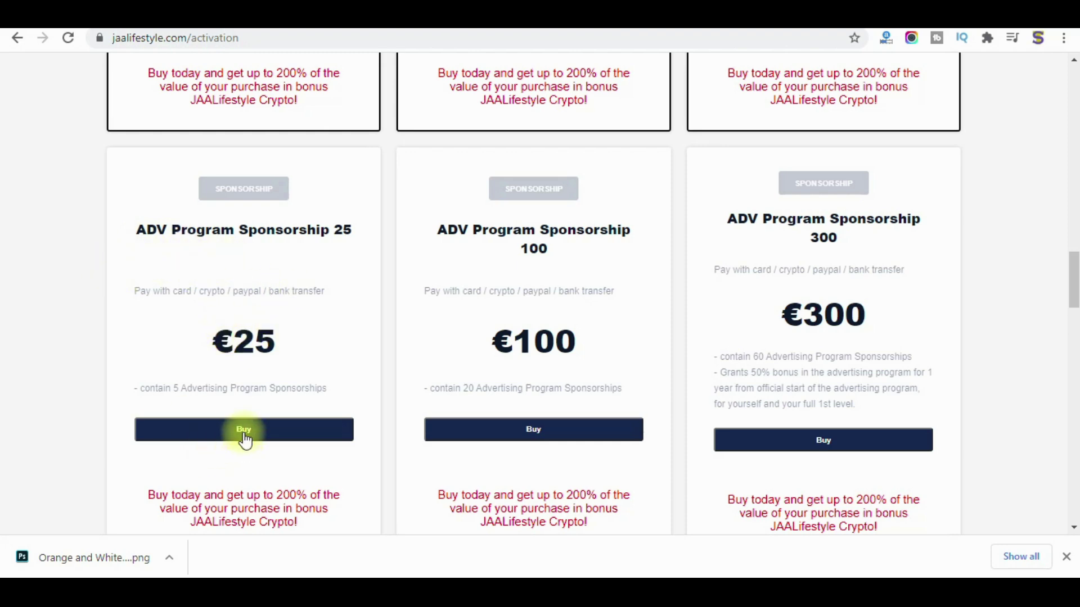
pyautogui.moveTo(144, 230); pyautogui.dragTo(355, 234)
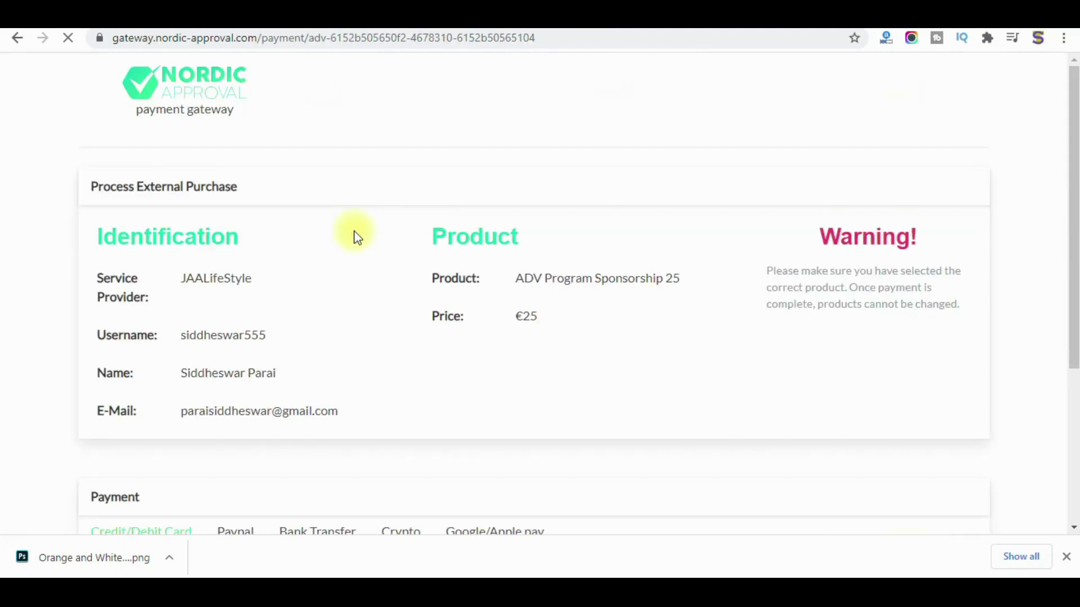
# Choose Google/Apple pay with Indian Rupee as the currency and proceed to the payment page
pyautogui.scroll(-3, 337, 320)
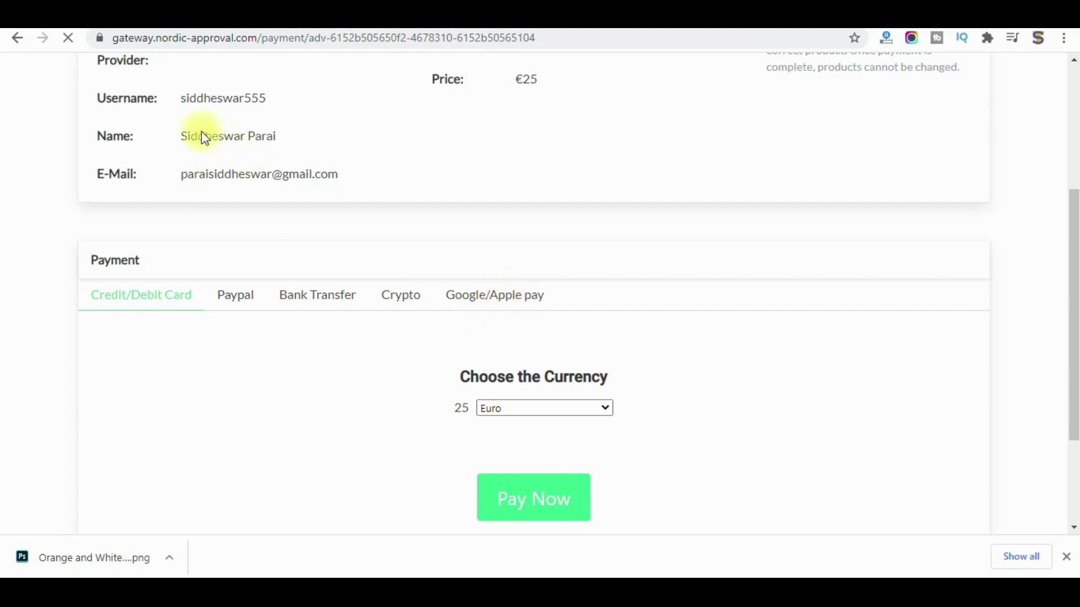
pyautogui.scroll(1, 325, 144)
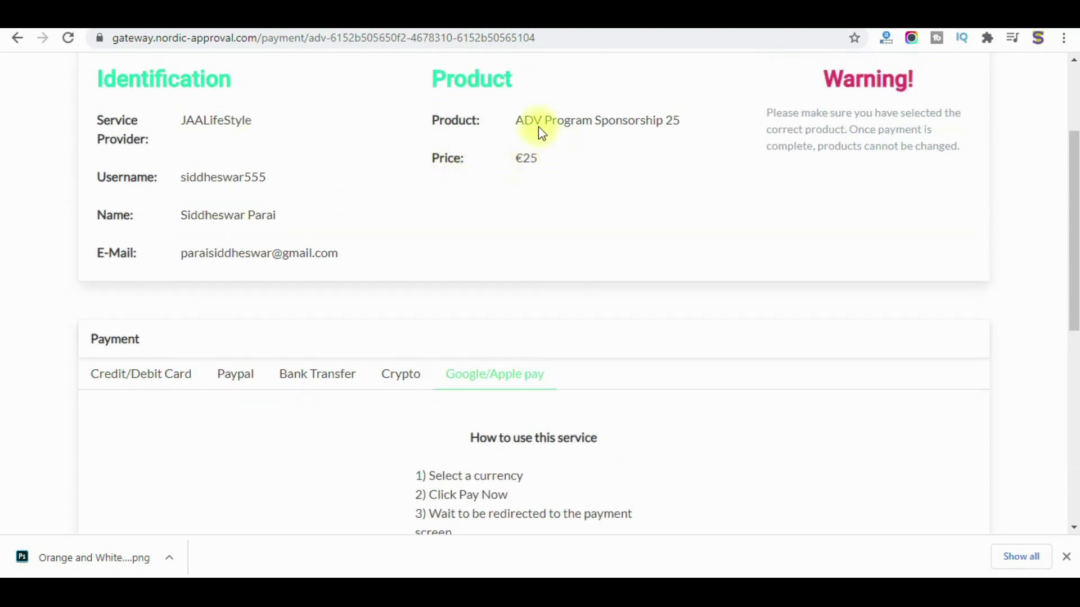
pyautogui.scroll(-5, 591, 268)
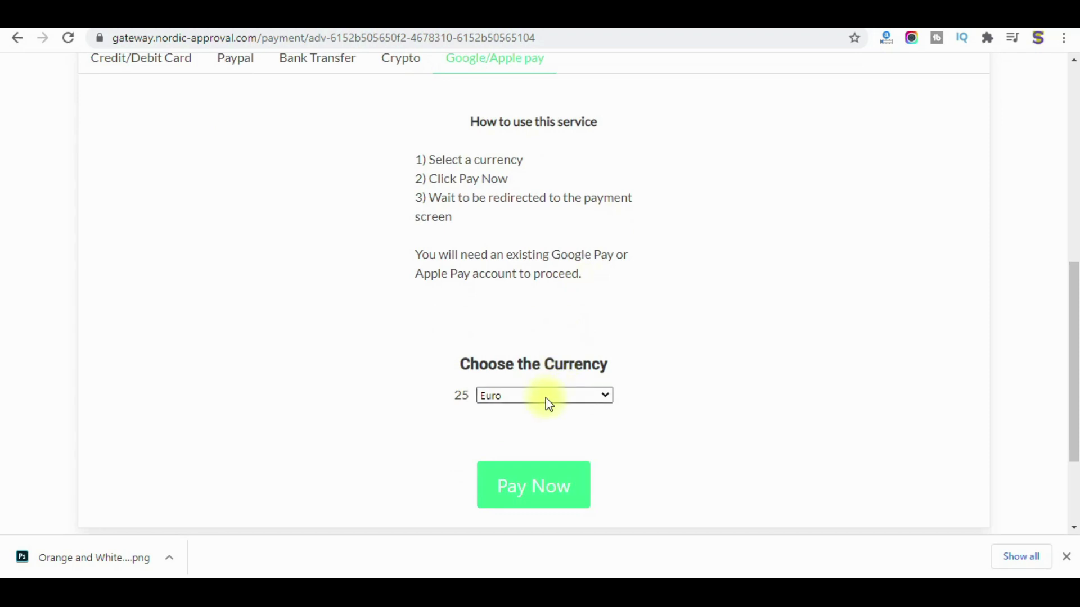
pyautogui.click(548, 403)
pyautogui.click(539, 438)
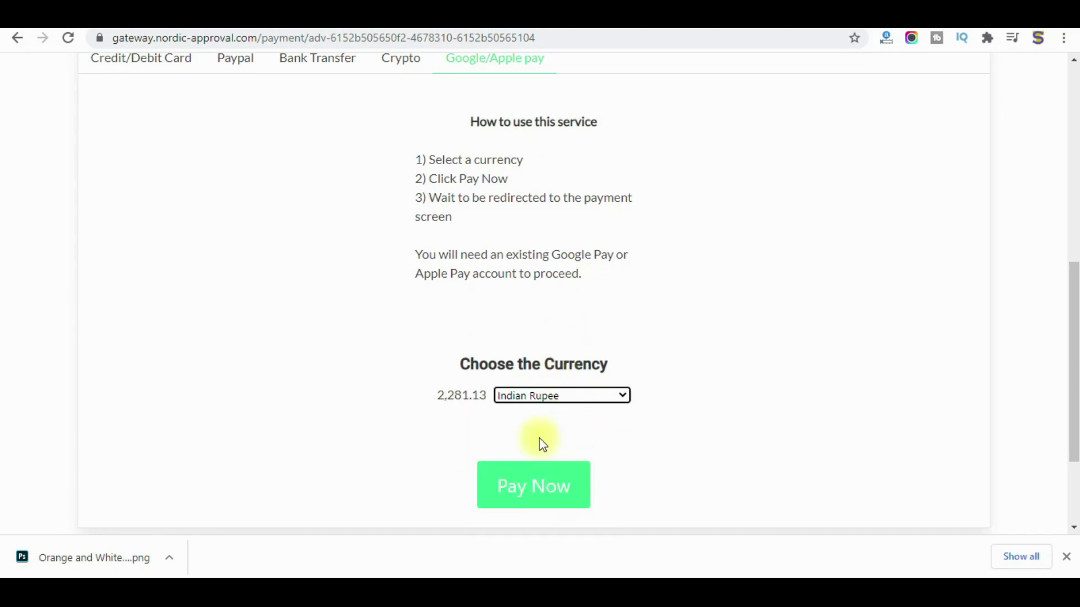
pyautogui.click(539, 484)
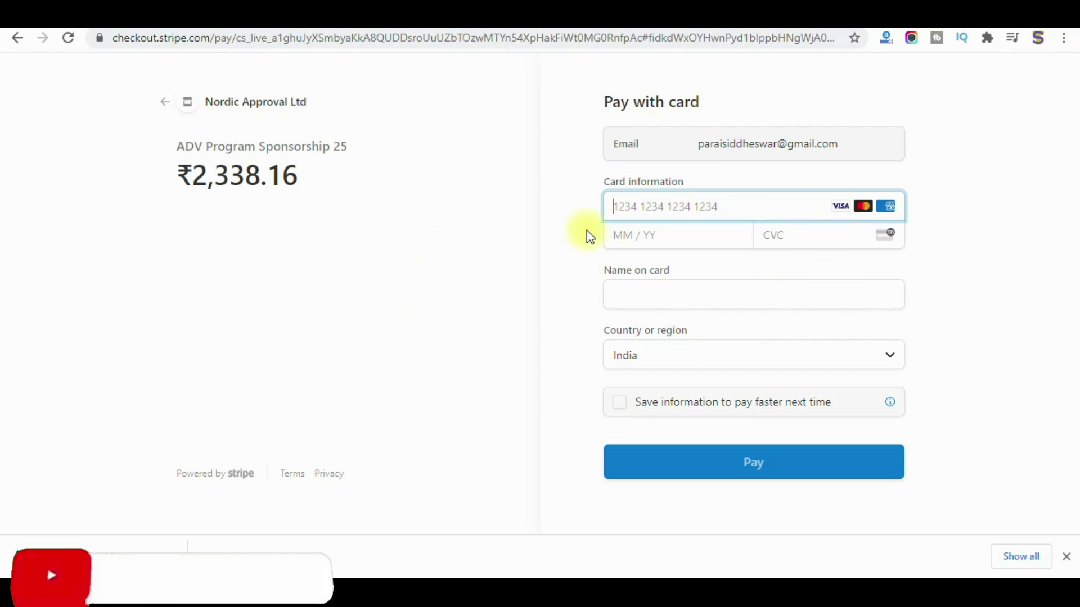
# Highlight the payable amount for ADV Program Sponsorship 25 on the checkout page
pyautogui.click(217, 172)
pyautogui.moveTo(216, 171); pyautogui.dragTo(313, 186)
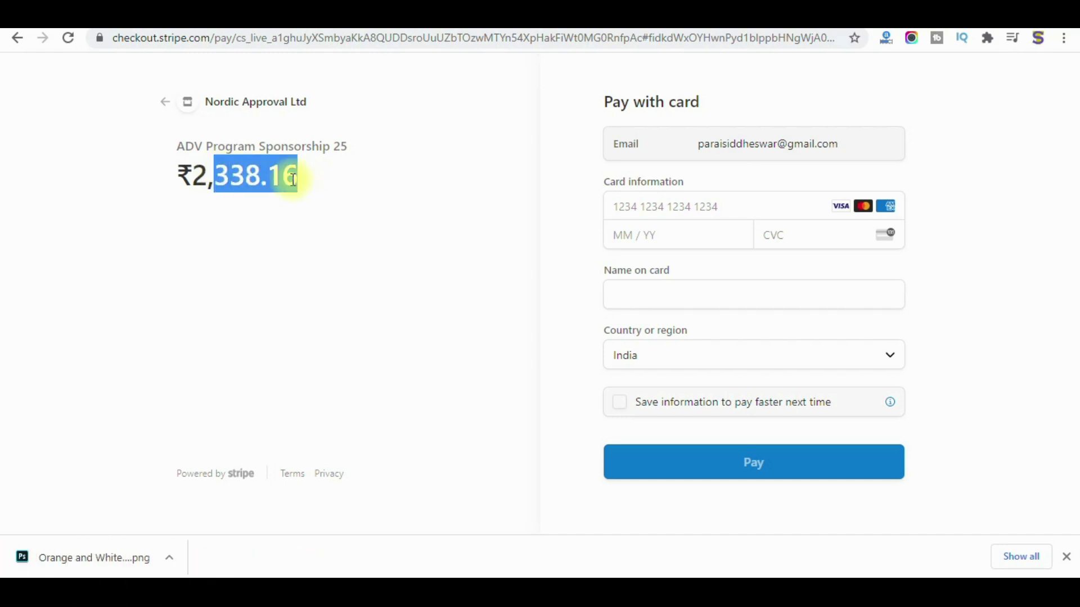
pyautogui.moveTo(293, 179); pyautogui.dragTo(190, 167)
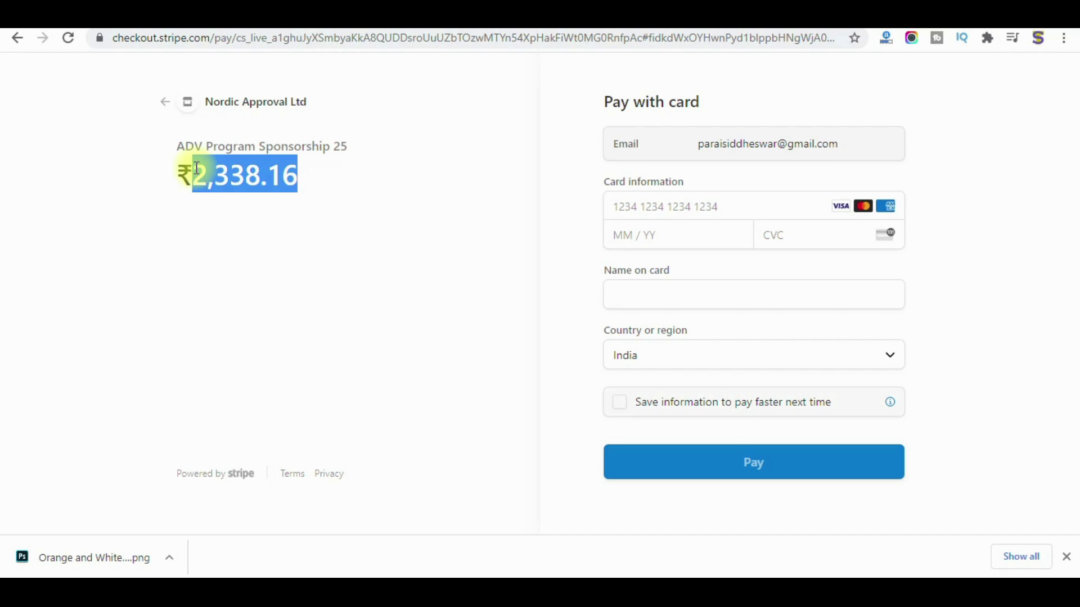
# Fill in the card information and cardholder name, submit the payment and complete the human verification
pyautogui.click(660, 205)
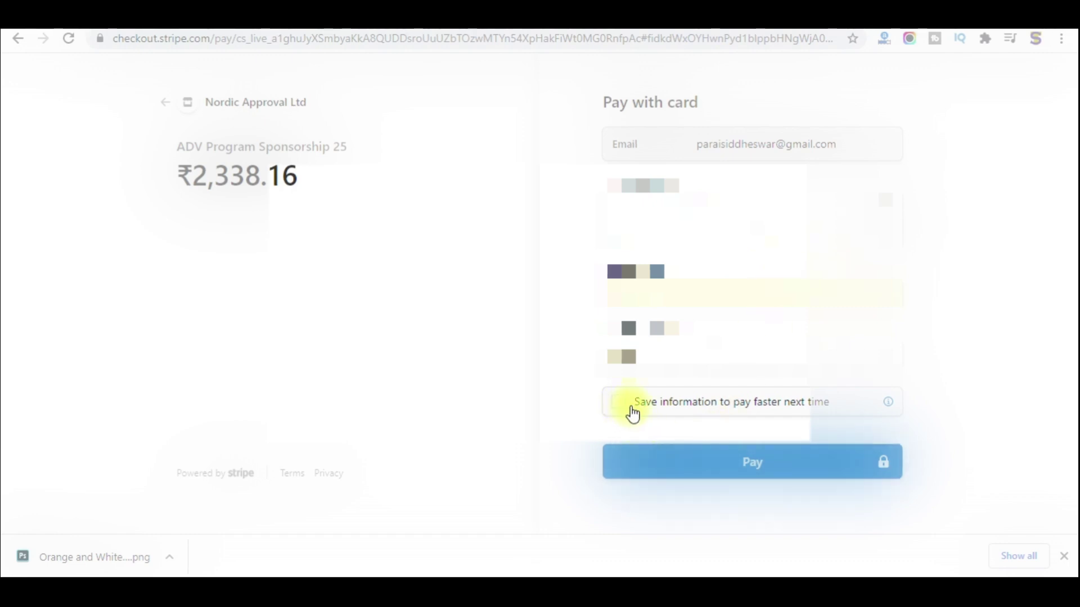
pyautogui.click(765, 464)
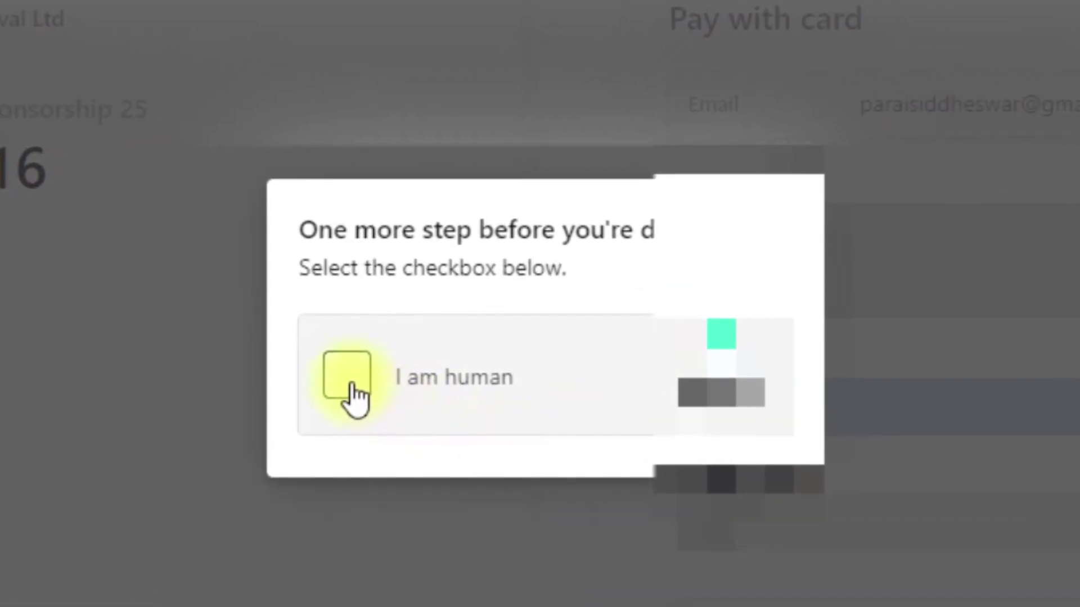
pyautogui.click(329, 383)
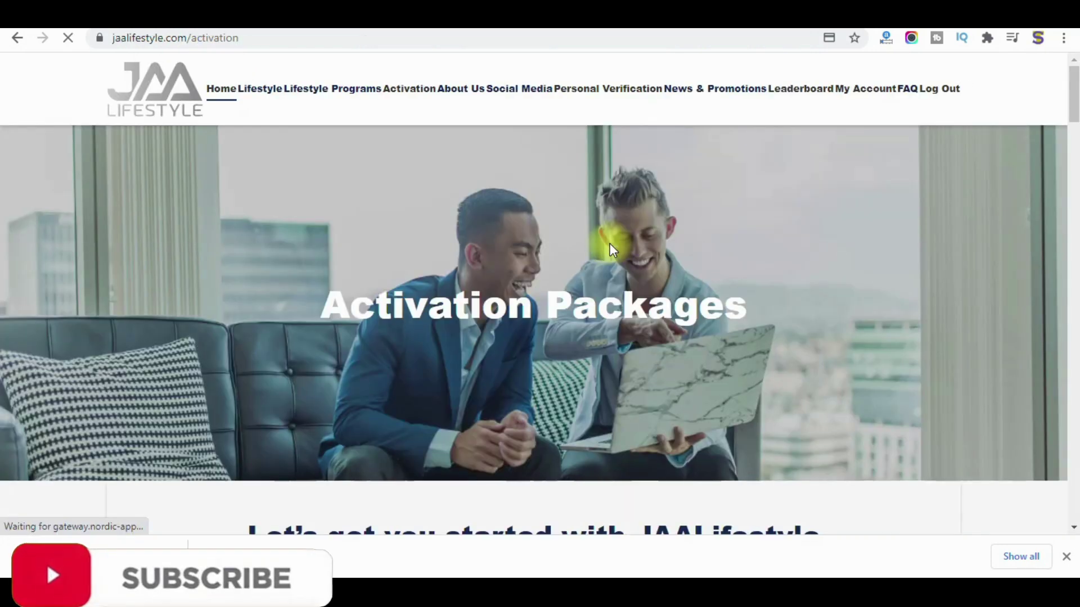
# Check the My Sponsorships count below the packages and payment options on the activation page
pyautogui.scroll(-5, 714, 221)
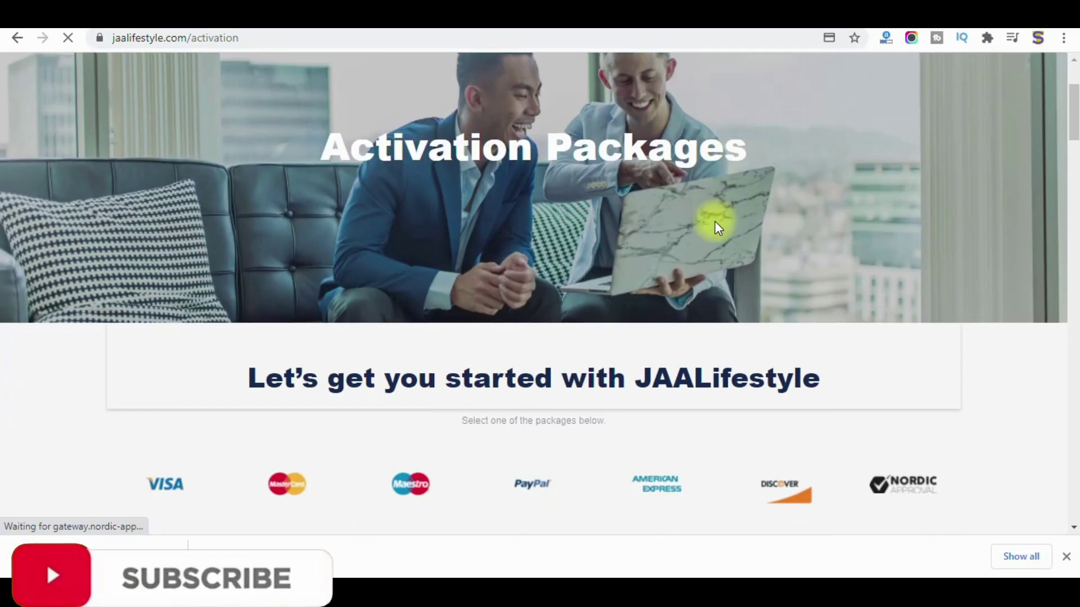
pyautogui.scroll(-5, 714, 221)
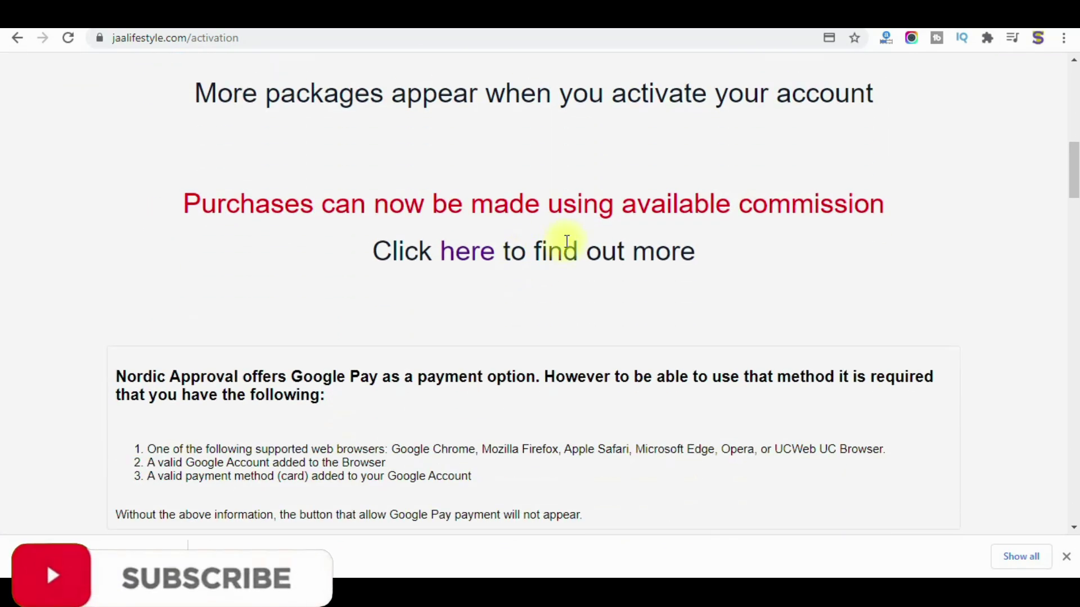
pyautogui.scroll(-10, 620, 239)
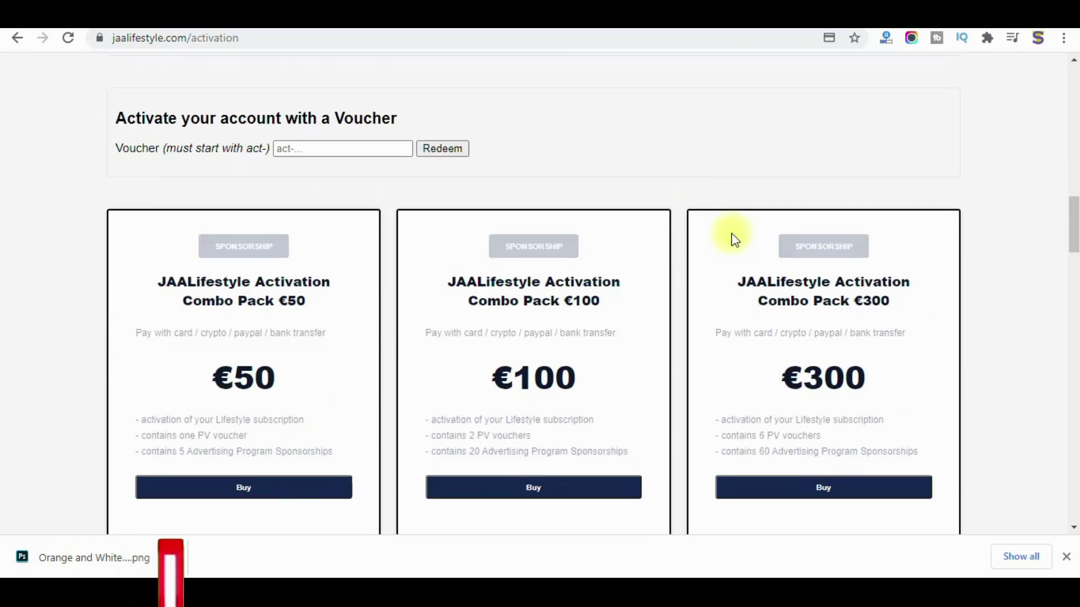
pyautogui.scroll(-10, 836, 239)
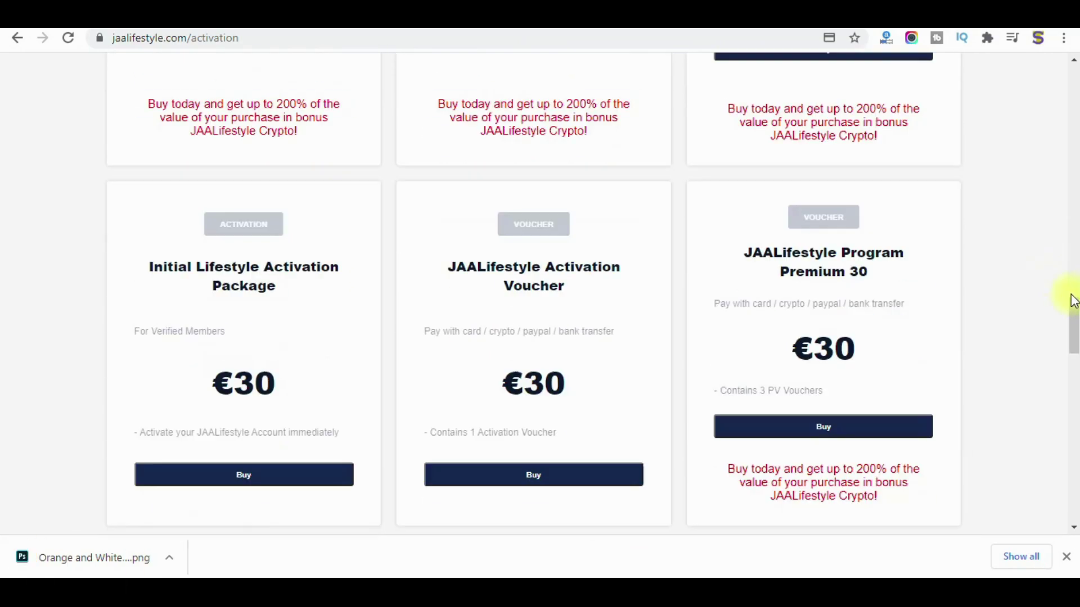
pyautogui.moveTo(1075, 332); pyautogui.dragTo(1075, 436)
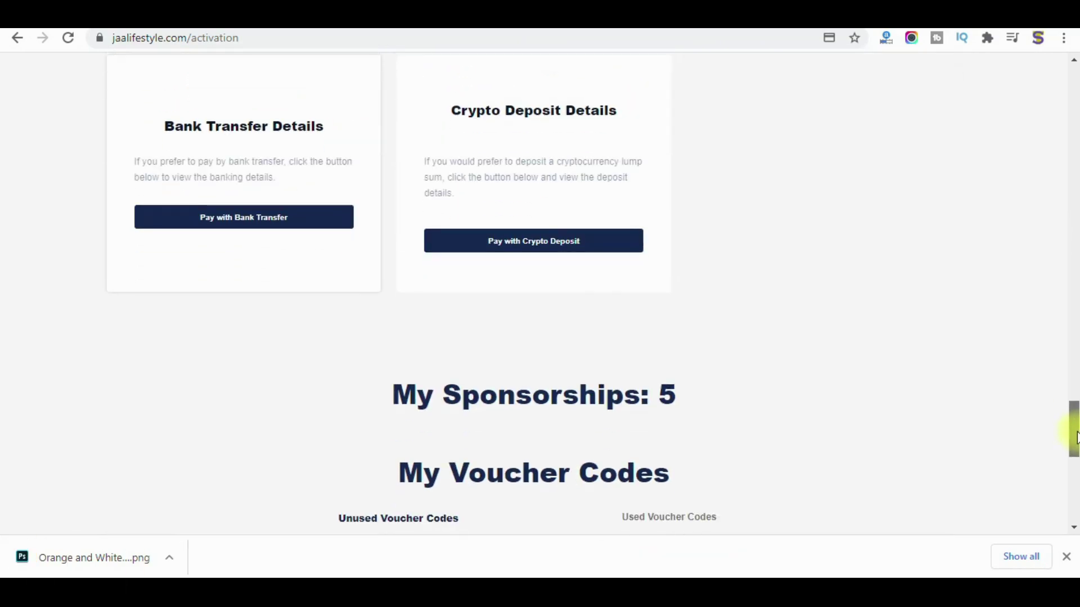
pyautogui.scroll(-1, 741, 428)
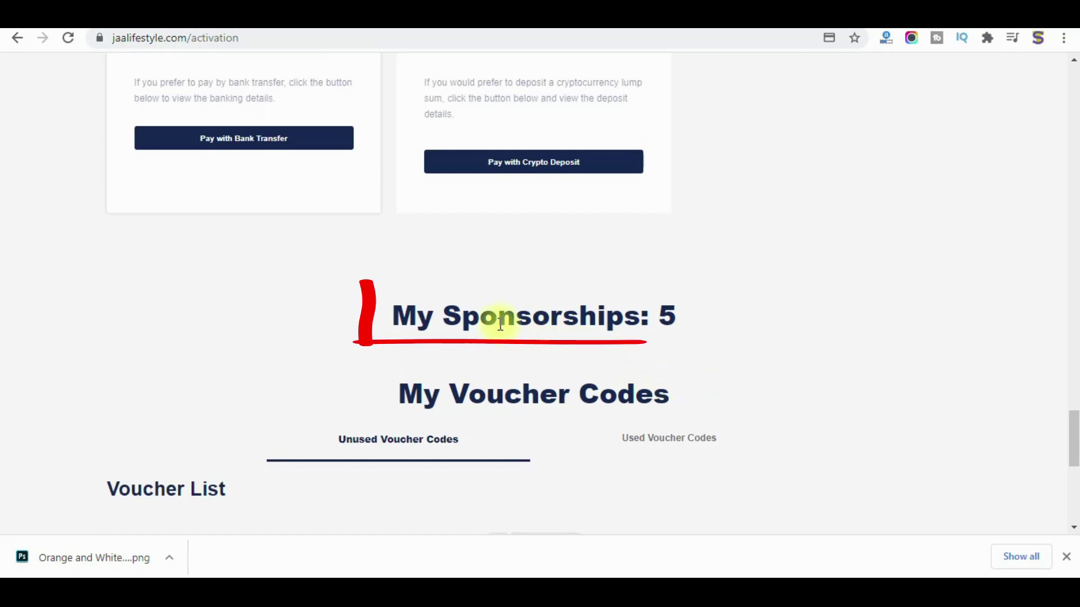
pyautogui.moveTo(407, 311); pyautogui.dragTo(650, 324)
pyautogui.click(701, 327)
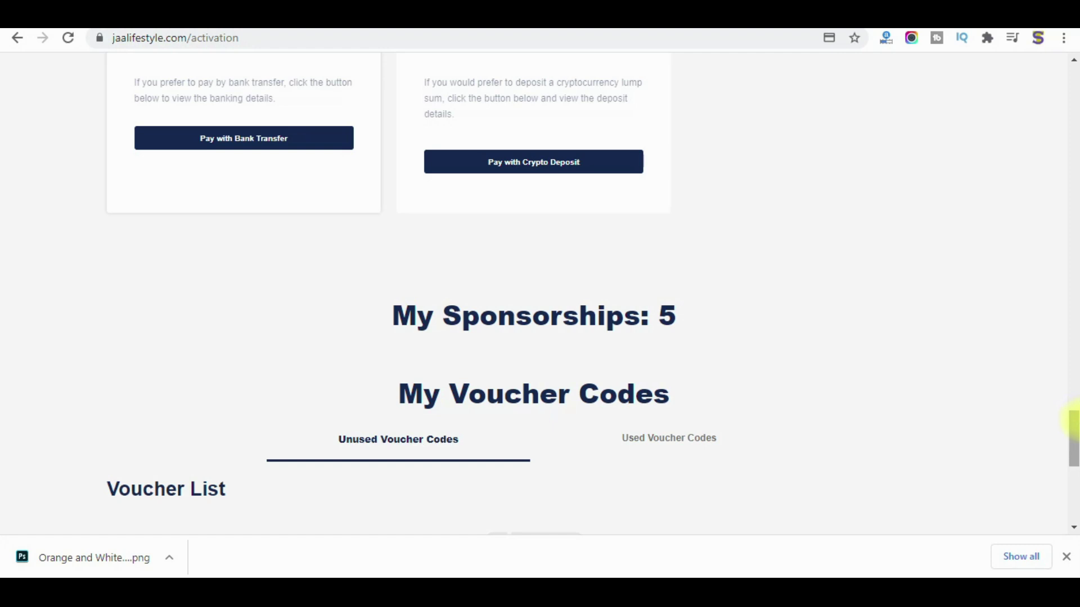
# Return to the page header and open the Overview of My Account
pyautogui.moveTo(1072, 427); pyautogui.dragTo(1071, 79)
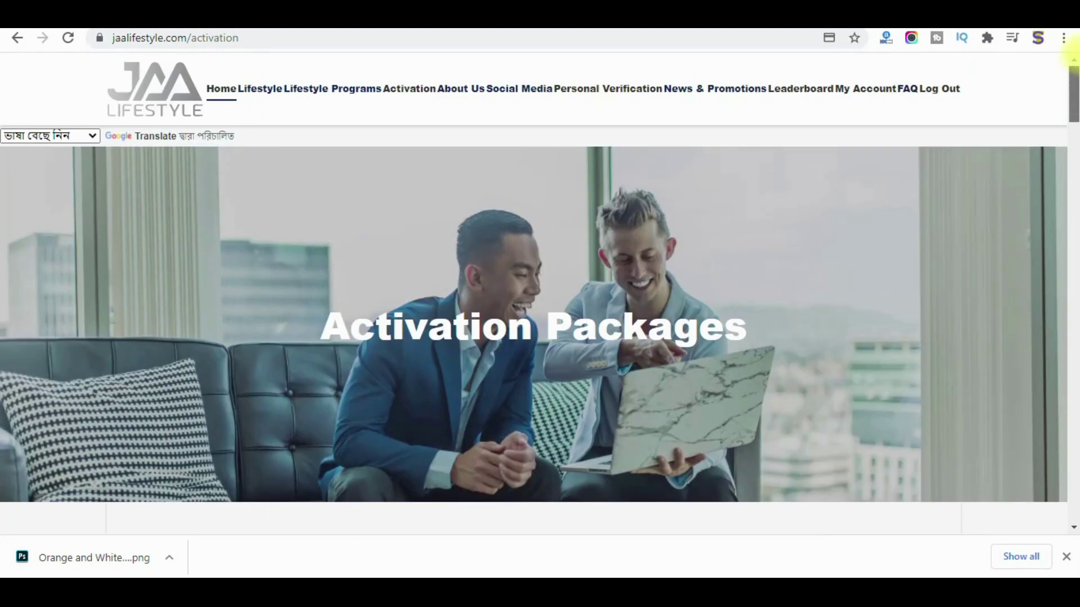
pyautogui.moveTo(890, 96)
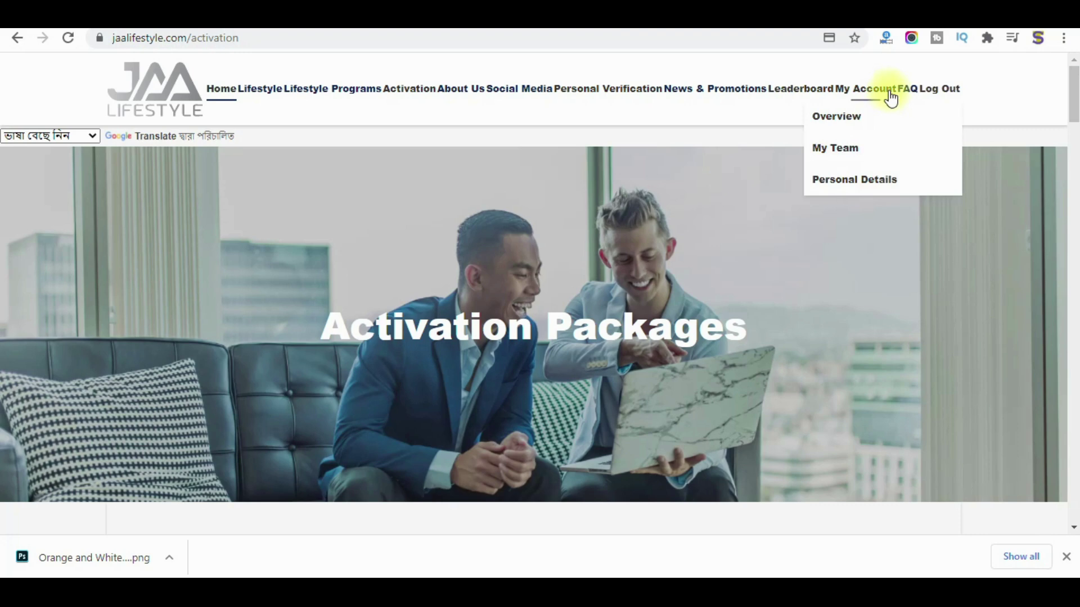
pyautogui.click(859, 121)
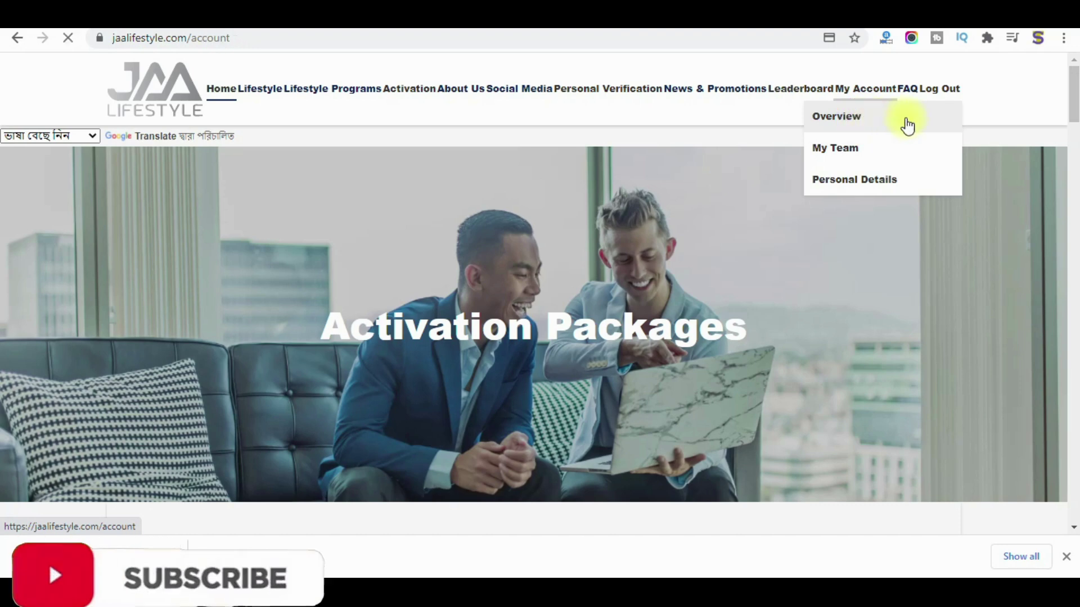